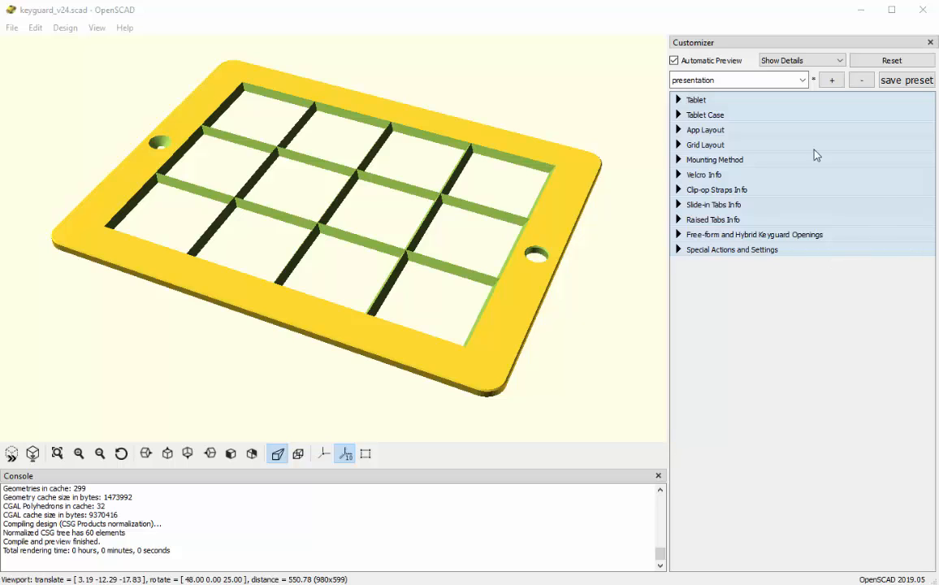
- Set the type of tablet to iPad2 in the Tablet settings
{"action": "left_click", "coordinate": [678, 100]}
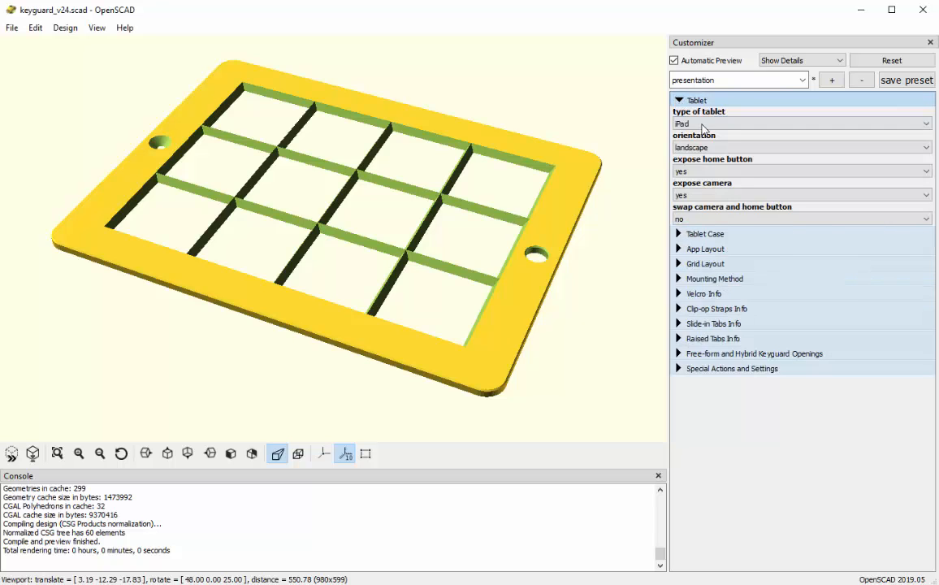
{"action": "left_click", "coordinate": [704, 125]}
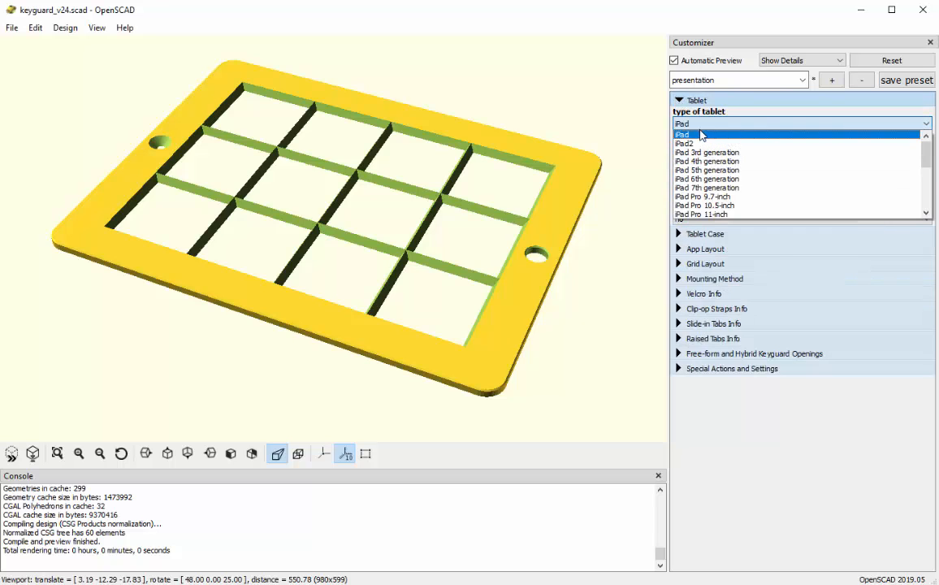
{"action": "left_click", "coordinate": [697, 143]}
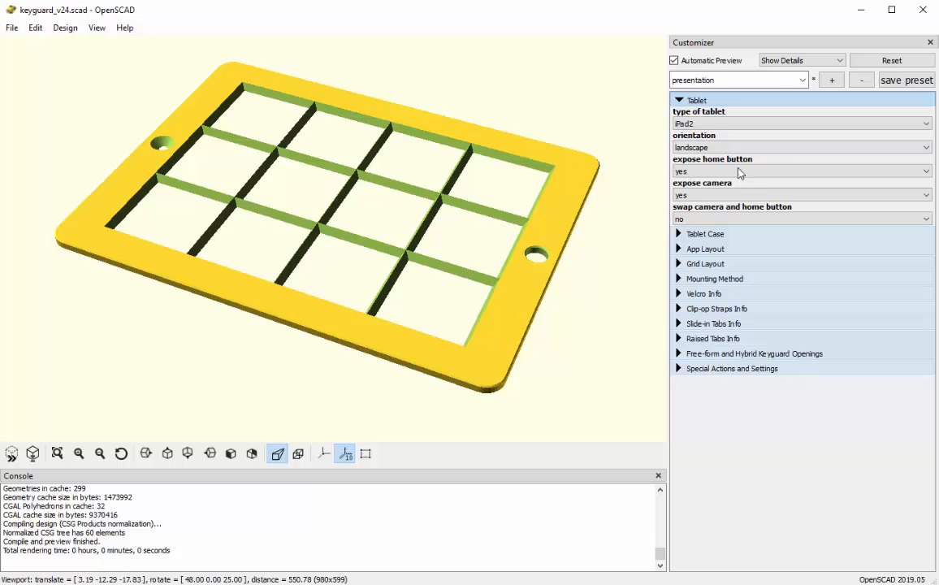
{"action": "left_click", "coordinate": [682, 102]}
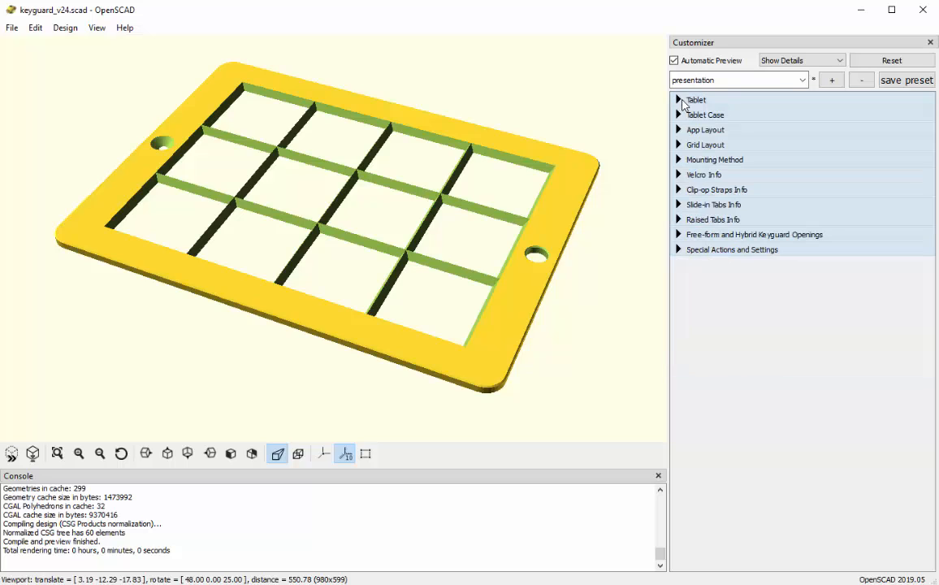
- Set the app layout's upper message bar height to 11 and its upper command bar height to 9
{"action": "left_click", "coordinate": [680, 131]}
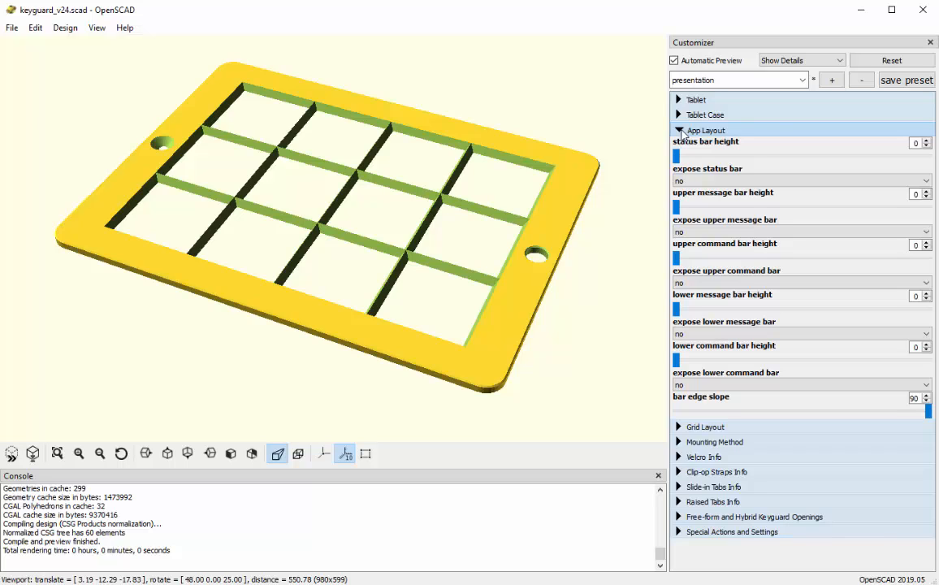
{"action": "left_click", "coordinate": [916, 194]}
{"action": "type", "text": "1"}
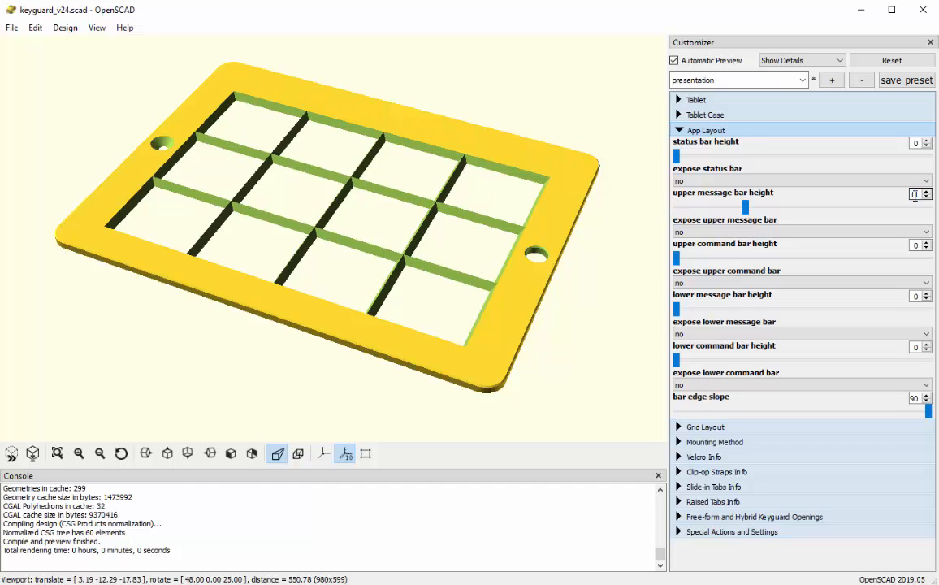
{"action": "type", "text": "1"}
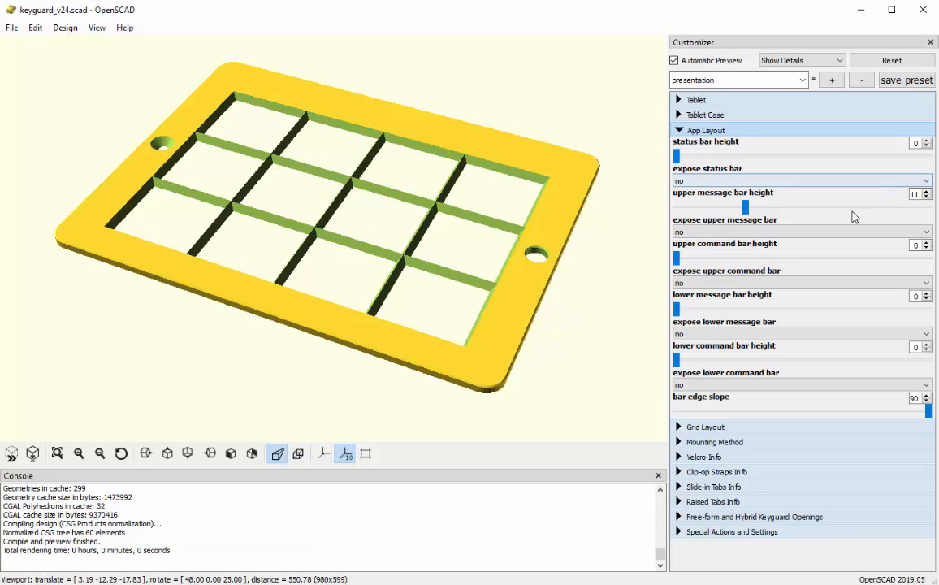
{"action": "double_click", "coordinate": [914, 245]}
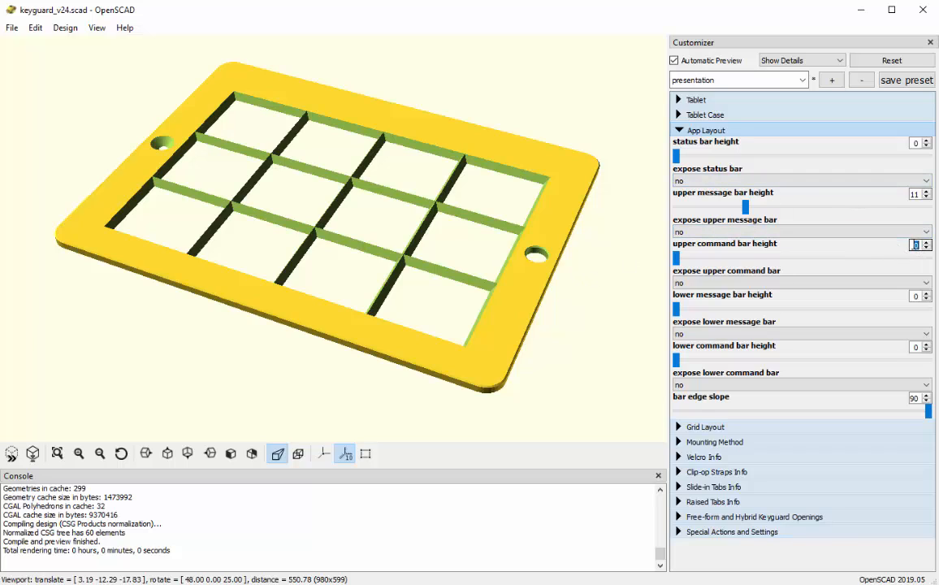
{"action": "type", "text": "9"}
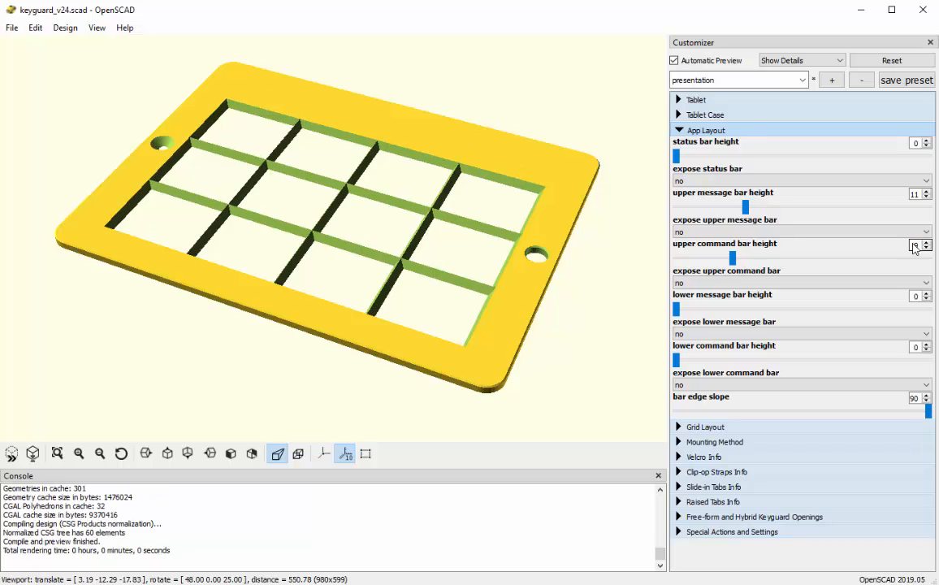
- Expose the upper message bar and set the bar edge slope to 45, checking the sloped edges of the opening
{"action": "left_click", "coordinate": [696, 234]}
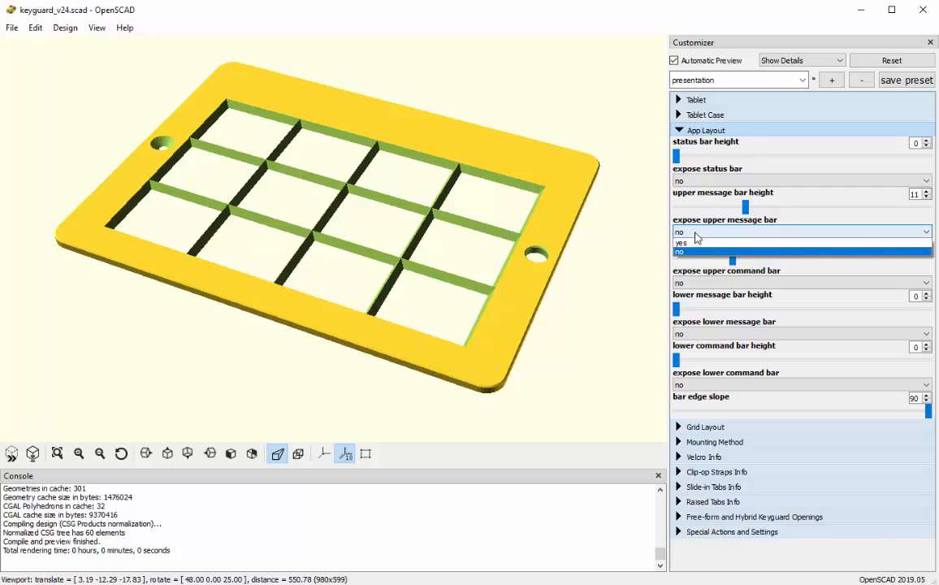
{"action": "left_click", "coordinate": [696, 247]}
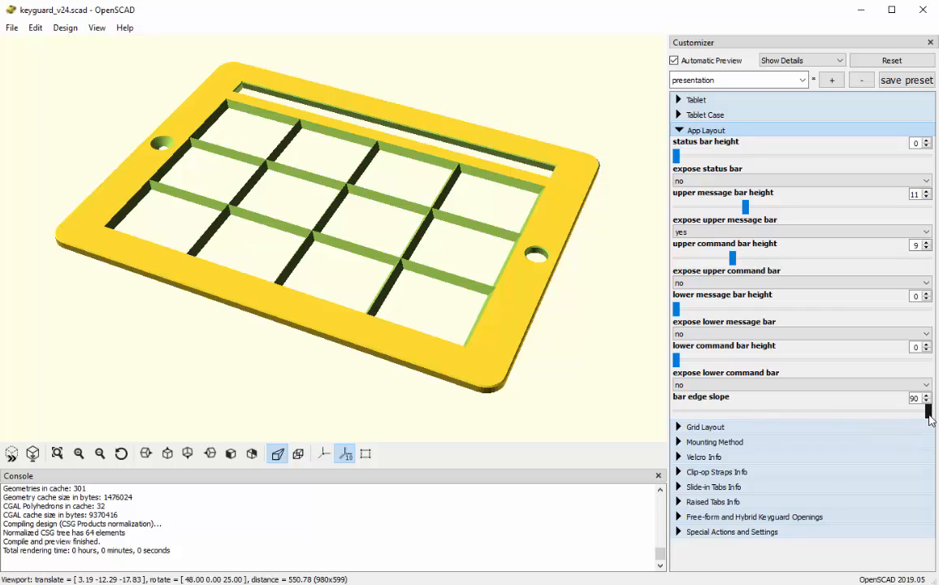
{"action": "left_click_drag", "start_coordinate": [928, 412], "coordinate": [741, 429]}
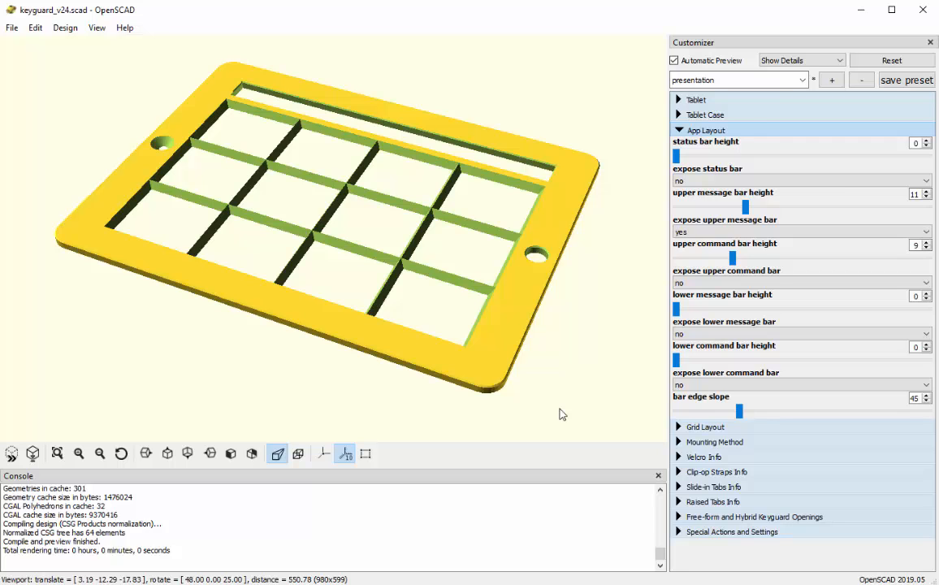
{"action": "left_click_drag", "start_coordinate": [617, 337], "coordinate": [555, 326]}
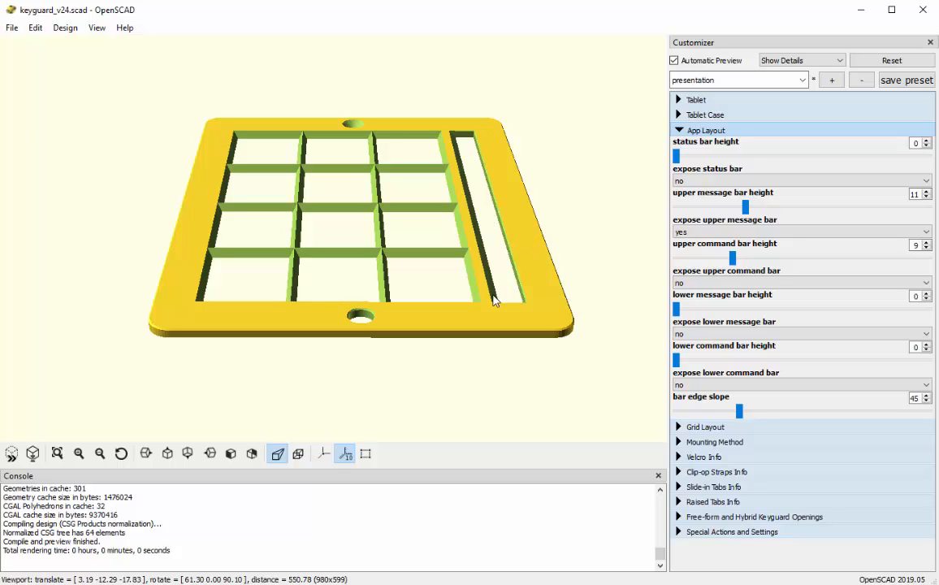
{"action": "left_click_drag", "start_coordinate": [366, 329], "coordinate": [468, 385]}
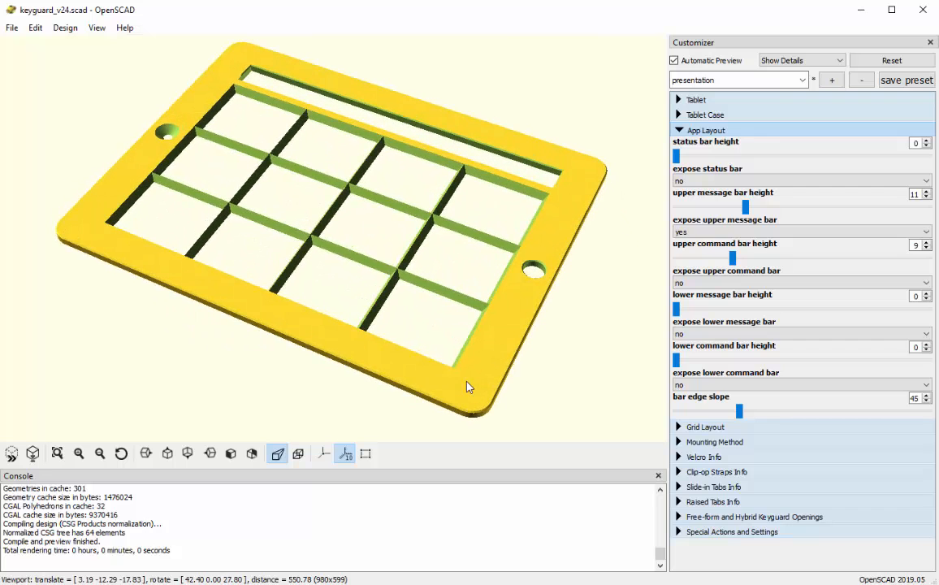
- Set the grid layout to 5 columns and 5 rows
{"action": "left_click", "coordinate": [677, 131]}
{"action": "left_click", "coordinate": [679, 144]}
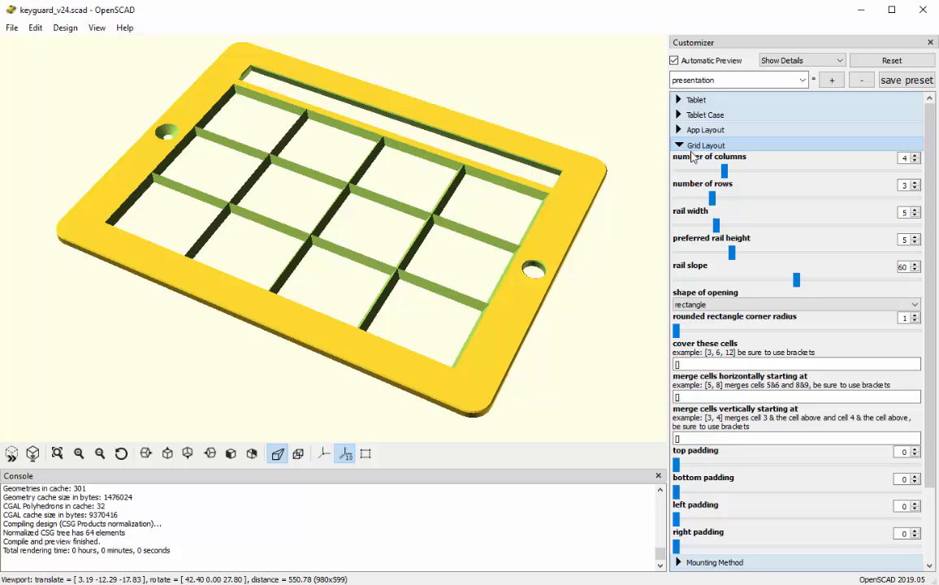
{"action": "left_click", "coordinate": [916, 157]}
{"action": "left_click", "coordinate": [916, 182]}
{"action": "left_click", "coordinate": [916, 182]}
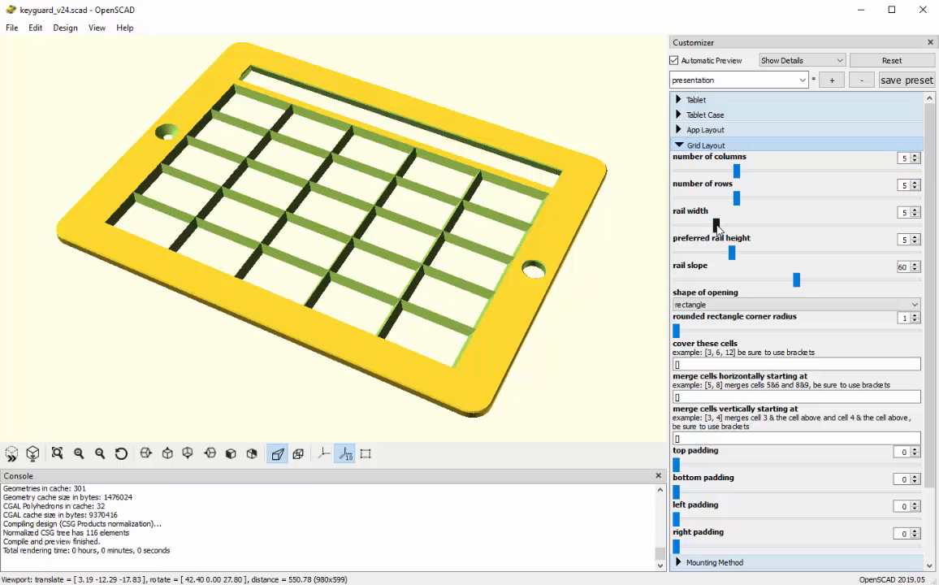
- Try a rail width of 11 and a rail slope of 90, and restore them to 5 and 60
{"action": "left_click_drag", "start_coordinate": [716, 224], "coordinate": [834, 229]}
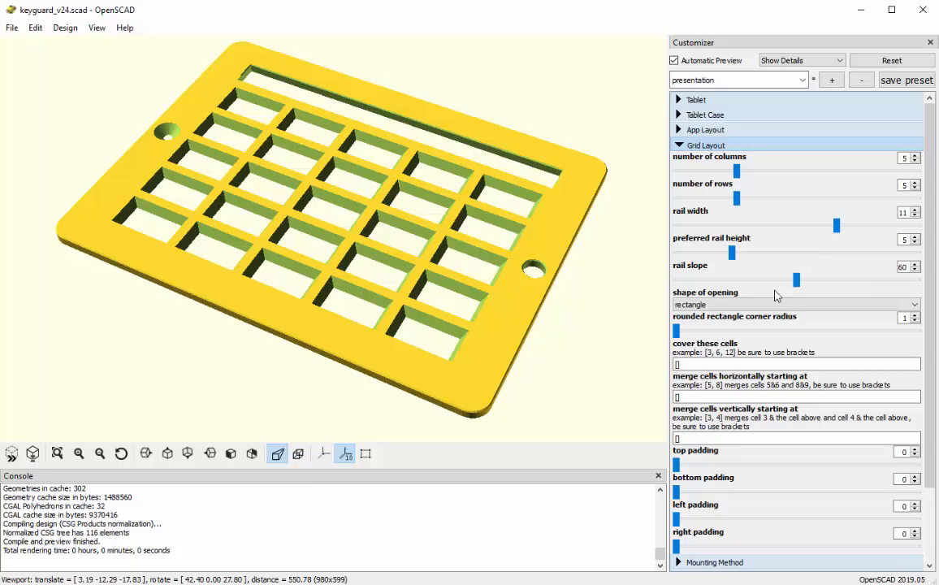
{"action": "mouse_move", "coordinate": [796, 280]}
{"action": "left_mouse_down"}
{"action": "mouse_move", "coordinate": [804, 279]}
{"action": "mouse_move", "coordinate": [738, 279]}
{"action": "mouse_move", "coordinate": [934, 281]}
{"action": "left_mouse_up"}
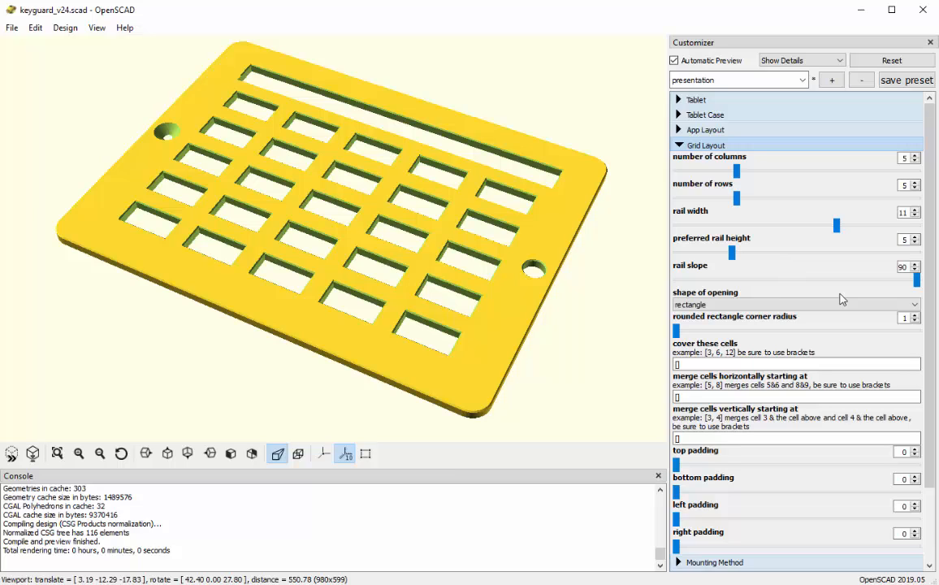
{"action": "left_click_drag", "start_coordinate": [910, 282], "coordinate": [796, 287]}
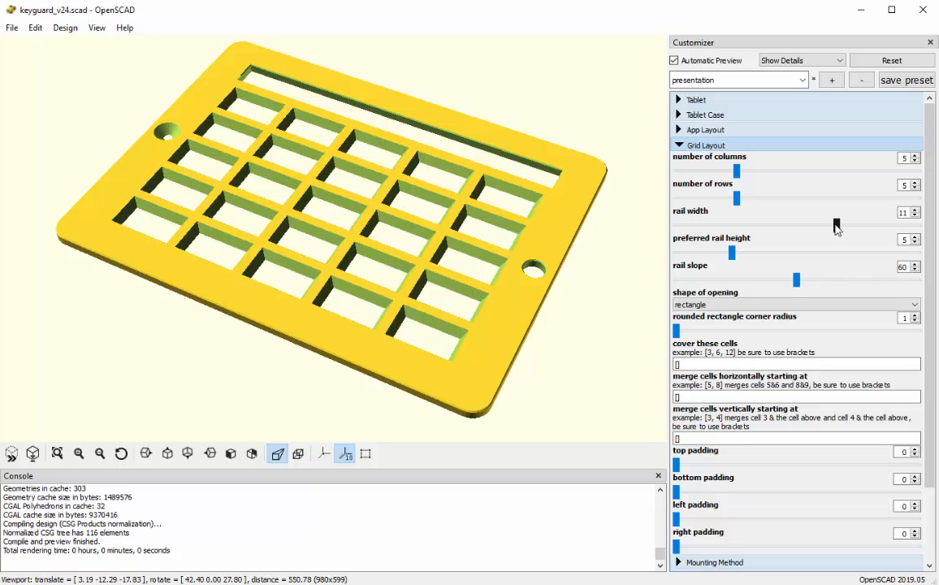
{"action": "left_click_drag", "start_coordinate": [837, 224], "coordinate": [720, 234]}
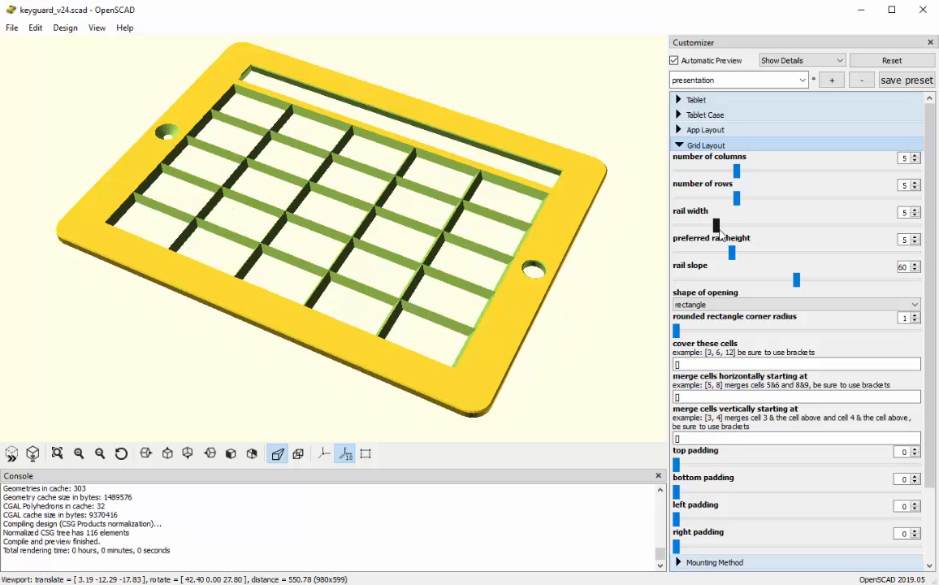
- Try circle as the shape of opening, and switch to rounded-rectangle with a corner radius of 11
{"action": "left_click", "coordinate": [724, 307]}
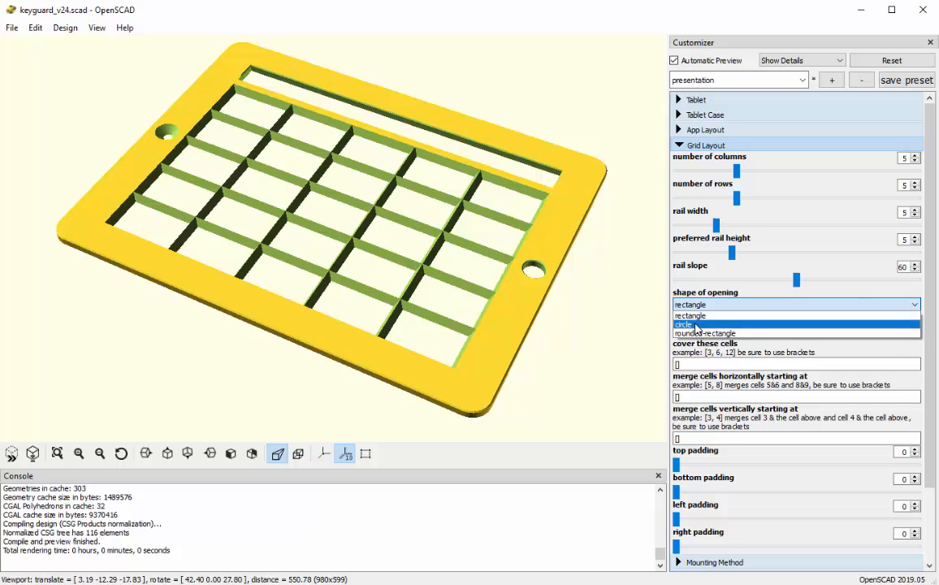
{"action": "left_click", "coordinate": [696, 328]}
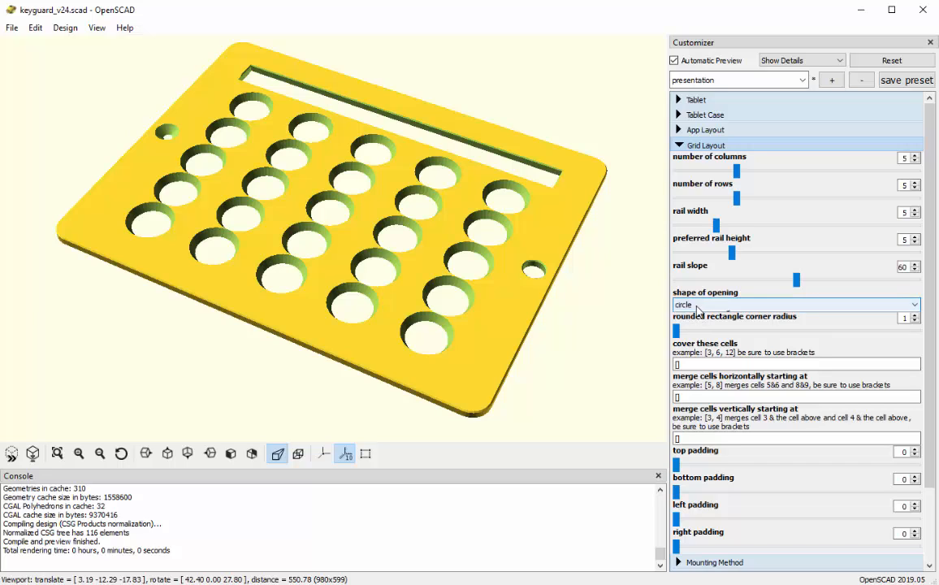
{"action": "left_click", "coordinate": [694, 305]}
{"action": "left_click", "coordinate": [700, 333]}
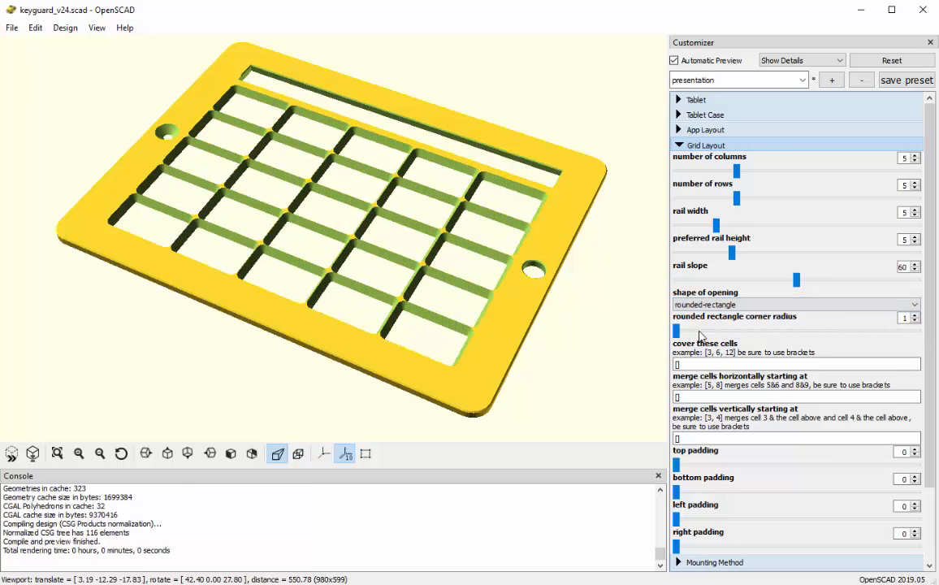
{"action": "left_click_drag", "start_coordinate": [677, 330], "coordinate": [802, 331]}
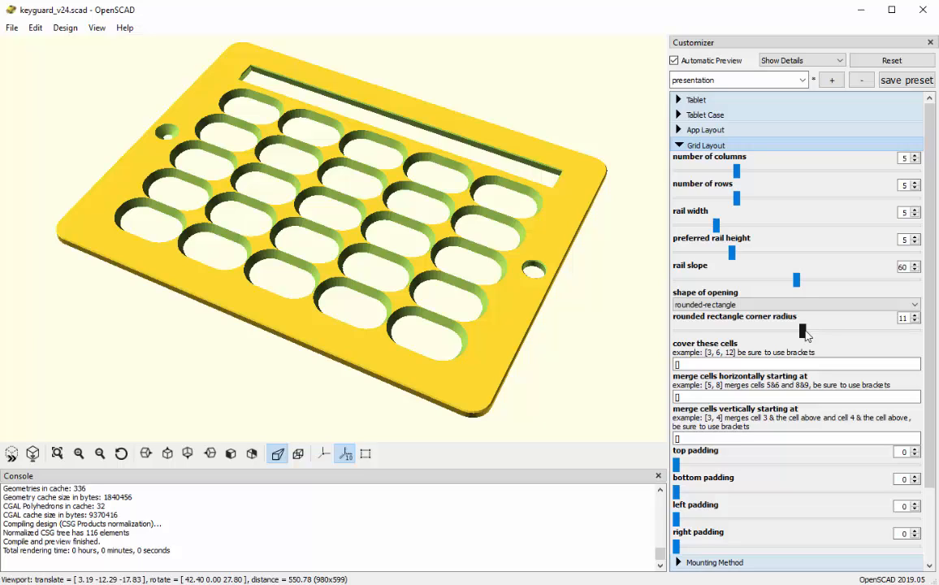
- Return the grid's shape of opening to rectangle and collapse the Grid Layout settings
{"action": "left_click", "coordinate": [695, 305]}
{"action": "left_click", "coordinate": [693, 318]}
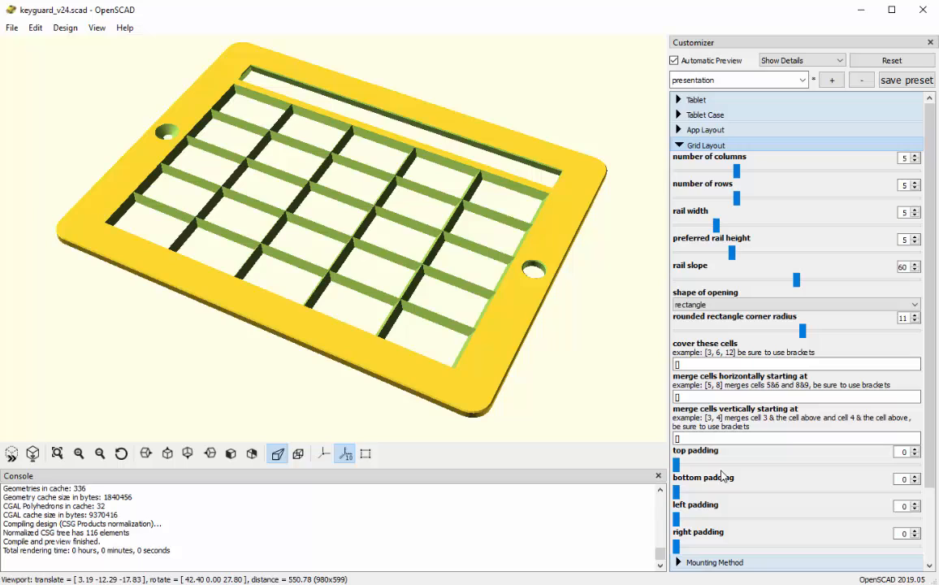
{"action": "left_click", "coordinate": [680, 145]}
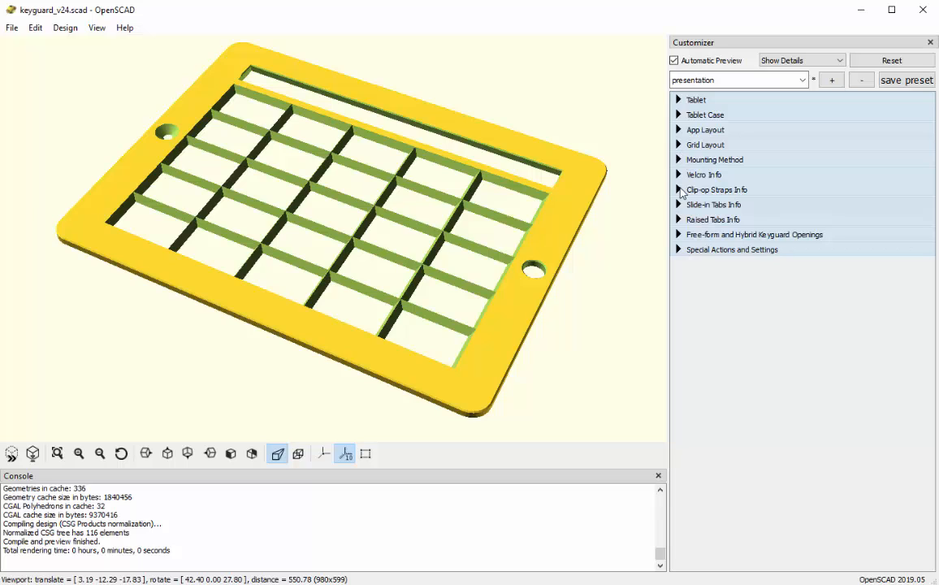
- Set the keyguard's mounting method to Suction Cups
{"action": "left_click", "coordinate": [679, 161]}
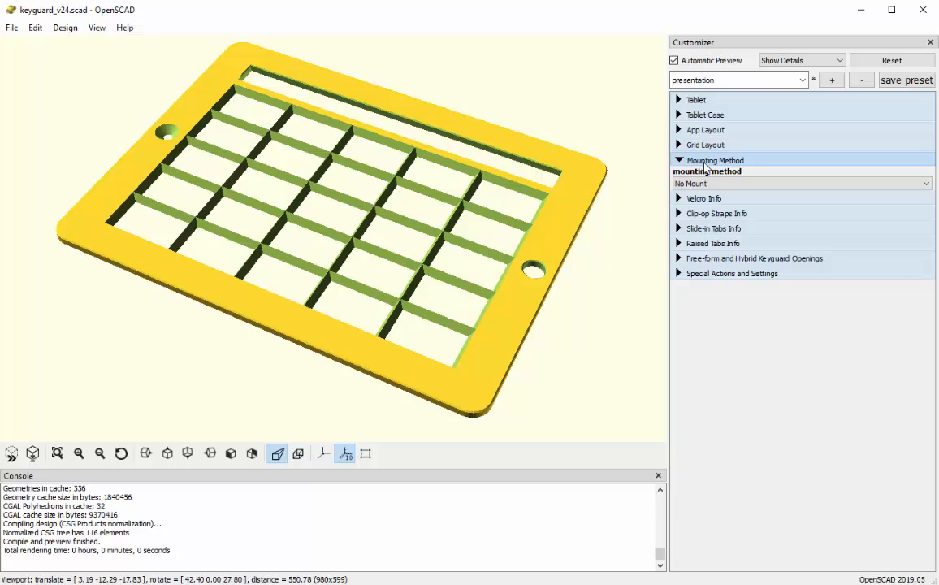
{"action": "left_click", "coordinate": [699, 184]}
{"action": "left_click", "coordinate": [699, 204]}
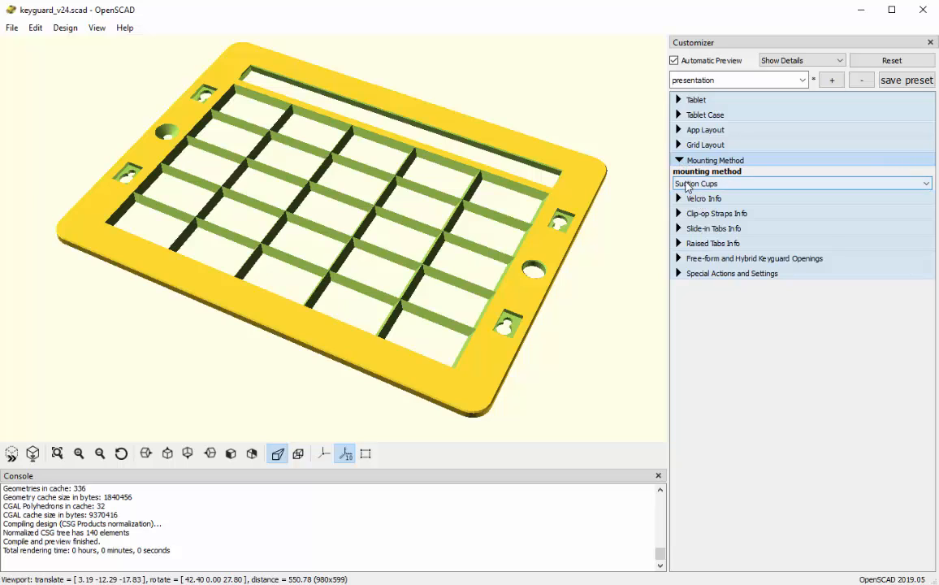
- Change the mounting method to Velcro and inspect the recesses on the keyguard's underside
{"action": "left_click", "coordinate": [687, 185]}
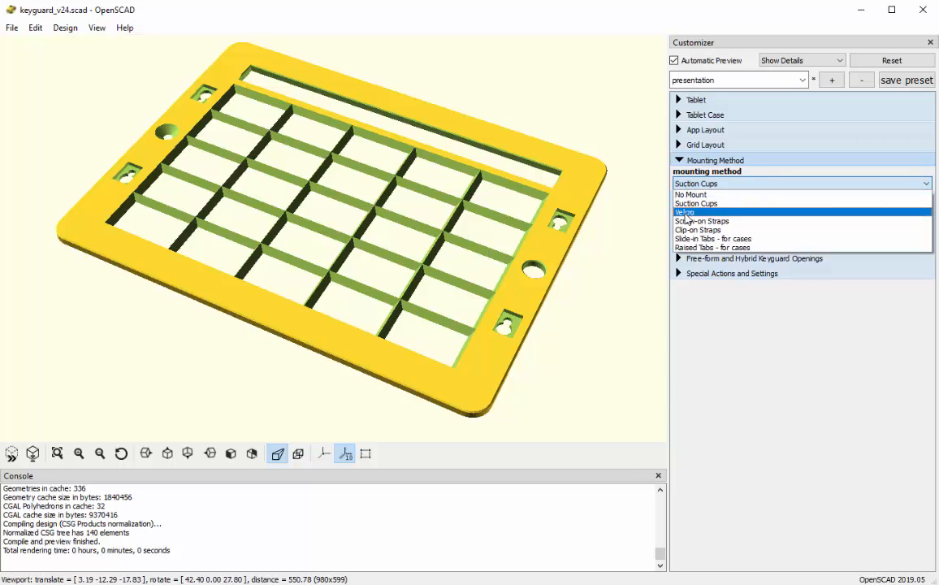
{"action": "left_click", "coordinate": [685, 212]}
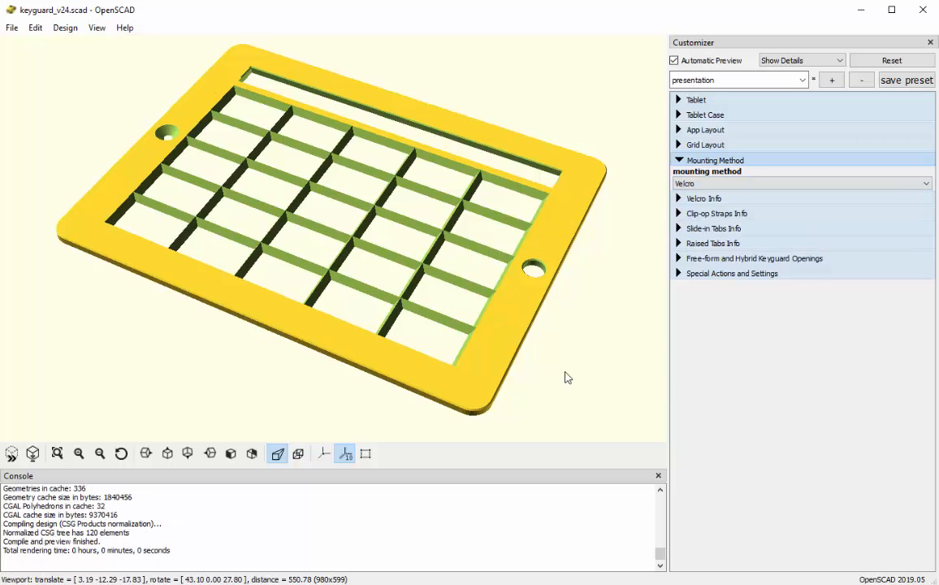
{"action": "left_click_drag", "start_coordinate": [566, 377], "coordinate": [567, 327]}
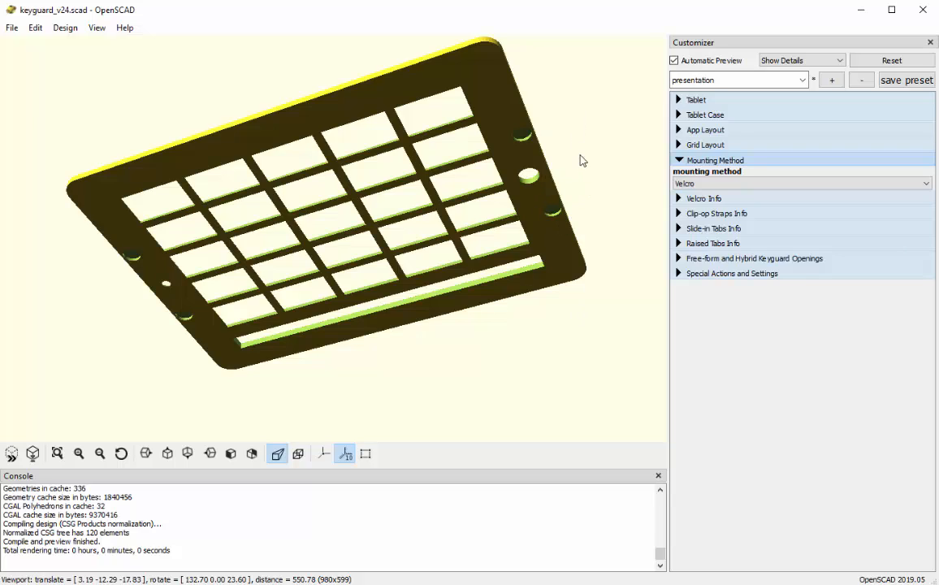
{"action": "left_click_drag", "start_coordinate": [577, 181], "coordinate": [589, 242]}
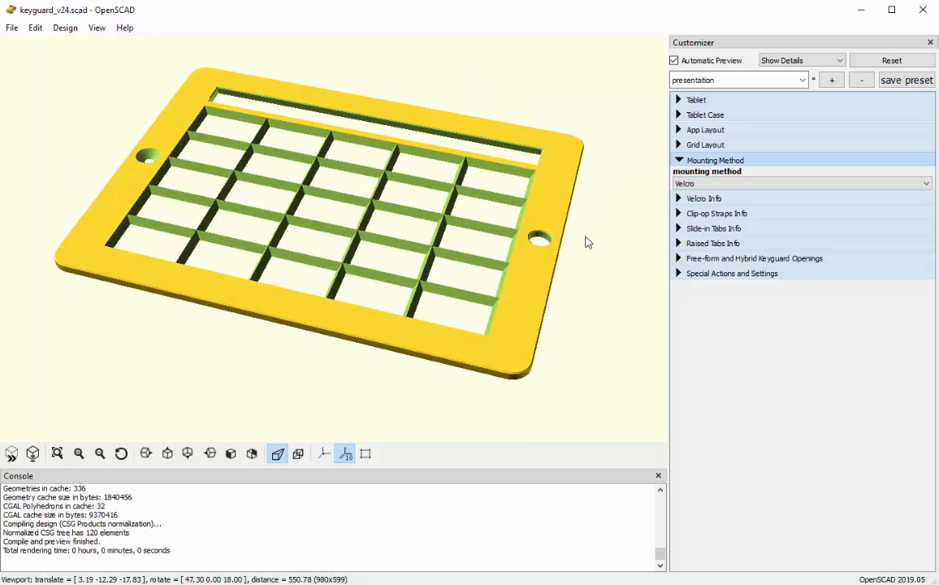
- Preview Screw-on Straps as the mounting method, and change it to Clip-on Straps
{"action": "left_click", "coordinate": [687, 183]}
{"action": "left_click", "coordinate": [684, 221]}
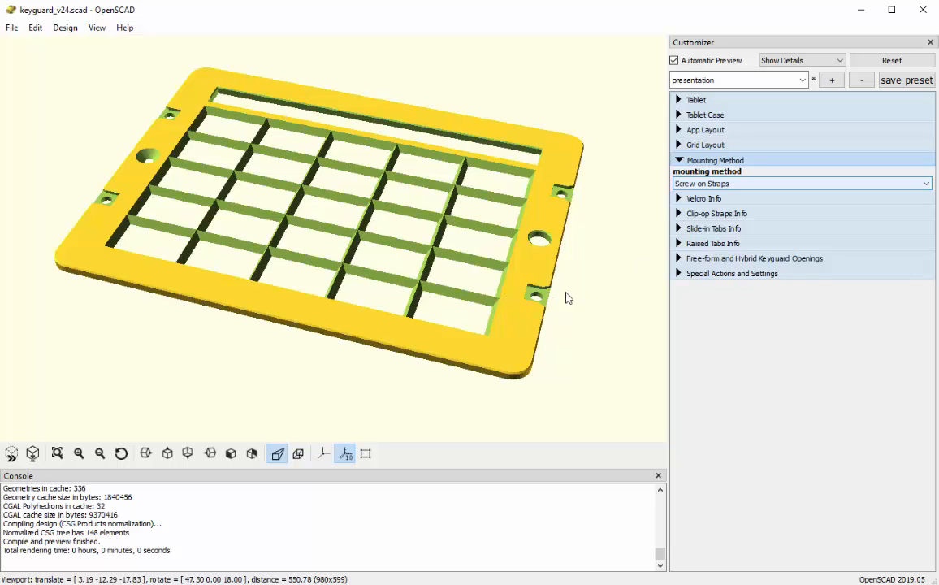
{"action": "left_click", "coordinate": [690, 185]}
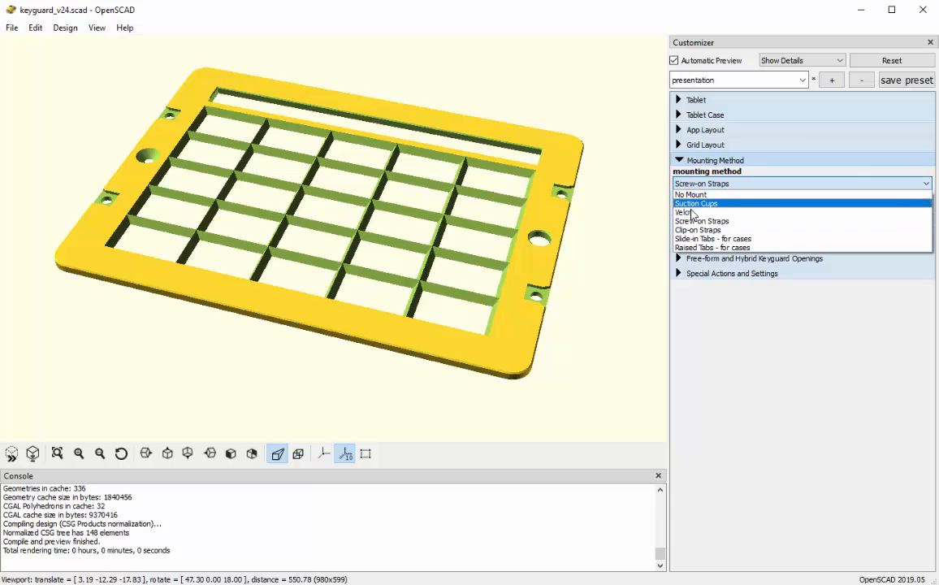
{"action": "left_click", "coordinate": [697, 230]}
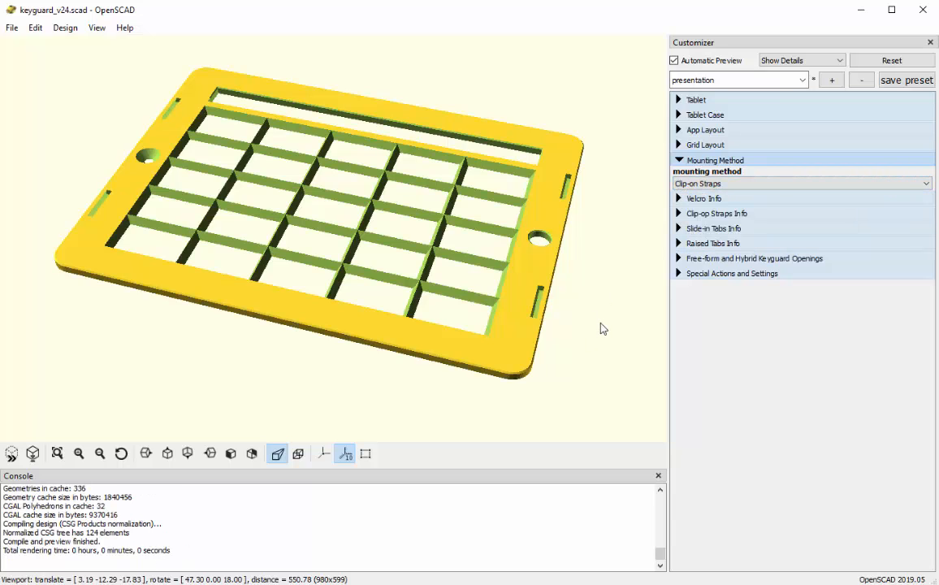
- Expand Special Actions and Settings, generate the clip instead of the keyguard, and inspect its side profile
{"action": "left_click", "coordinate": [679, 274]}
{"action": "left_click", "coordinate": [680, 296]}
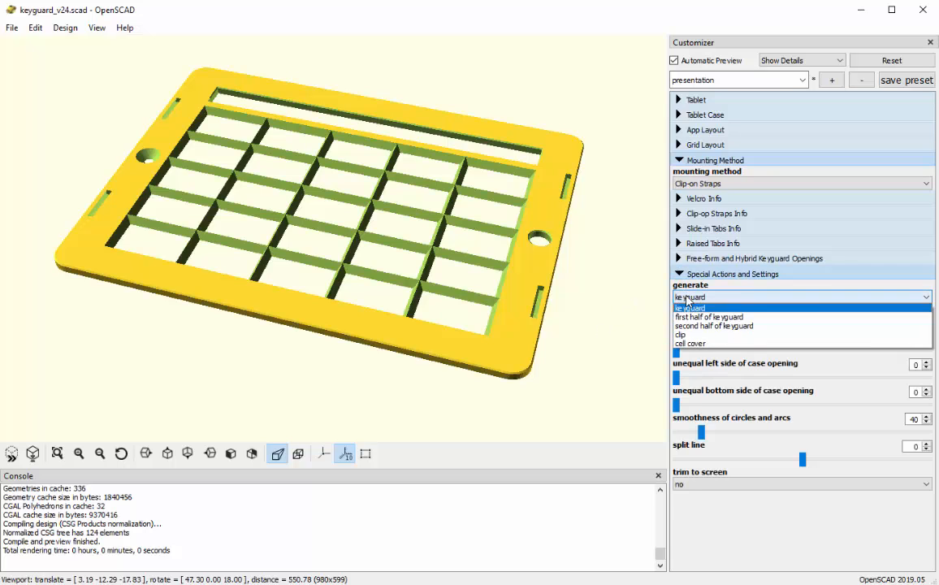
{"action": "left_click", "coordinate": [682, 335]}
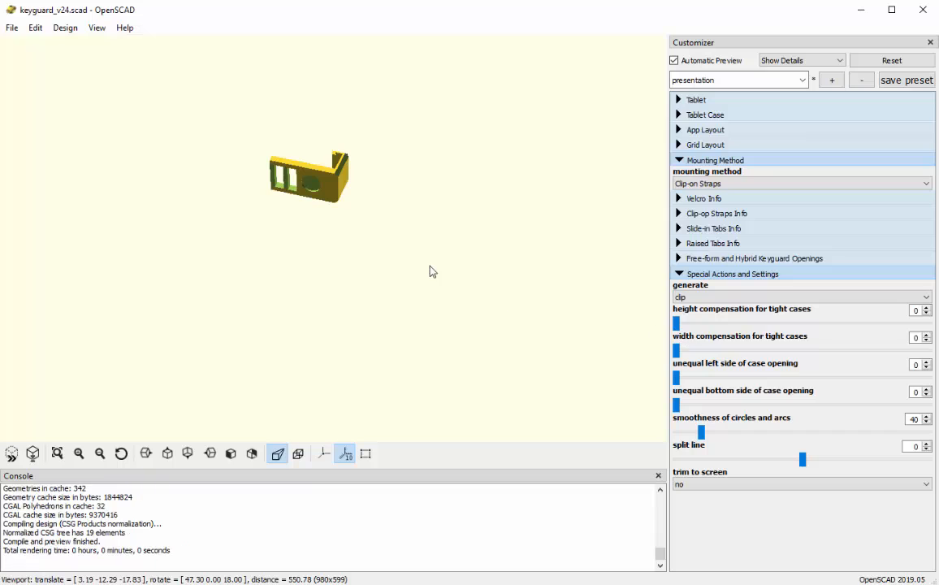
{"action": "left_click_drag", "start_coordinate": [436, 269], "coordinate": [437, 299]}
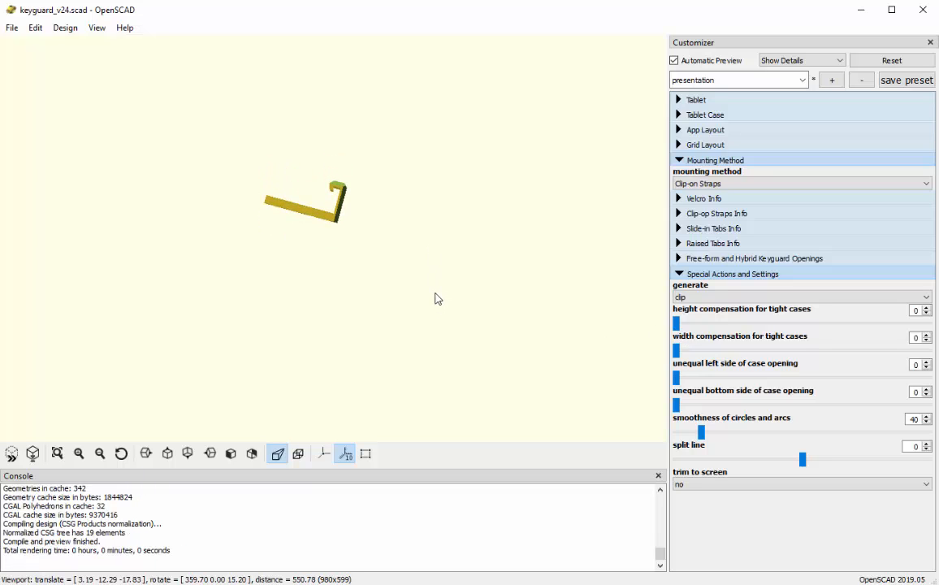
- Set the generated part back to keyguard and view it from an angle above
{"action": "left_click", "coordinate": [681, 297]}
{"action": "left_click", "coordinate": [683, 308]}
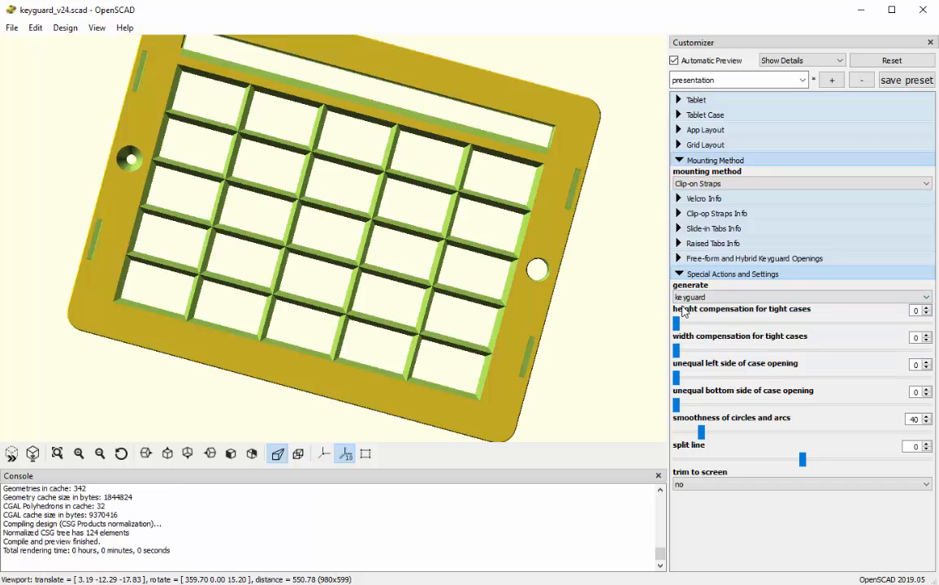
{"action": "left_click_drag", "start_coordinate": [593, 357], "coordinate": [586, 321]}
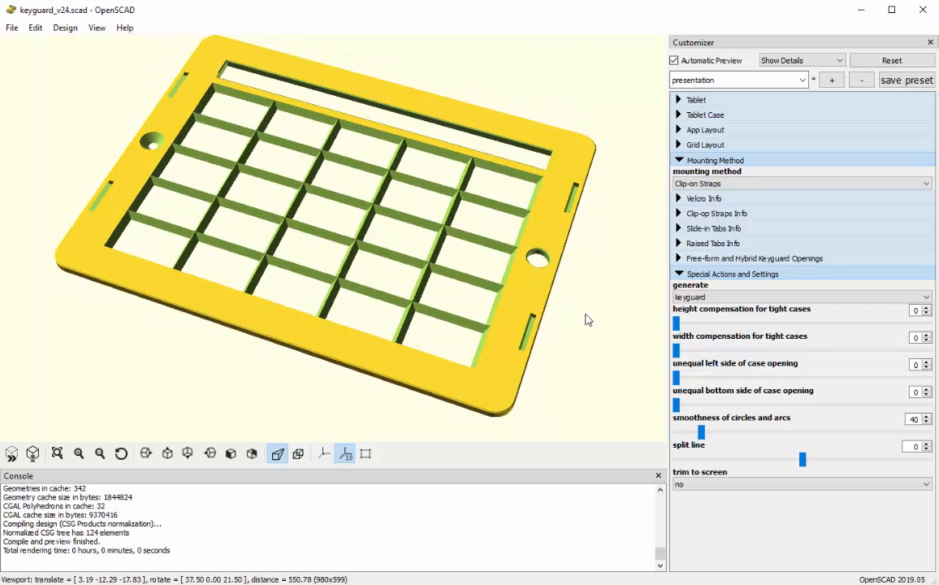
- Set the mounting method to No Mount and collapse the Special Actions and Settings
{"action": "left_click", "coordinate": [693, 183]}
{"action": "left_click", "coordinate": [695, 195]}
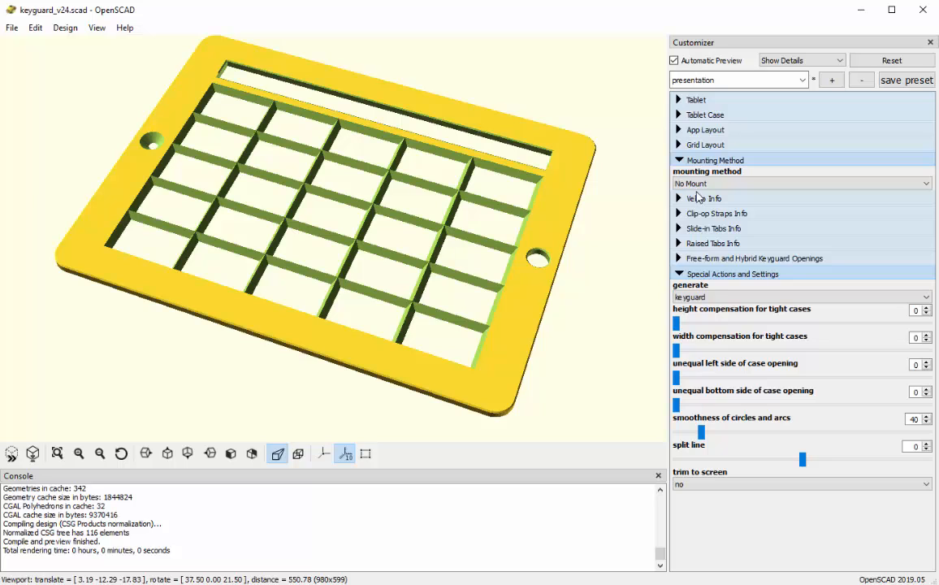
{"action": "left_click", "coordinate": [680, 274]}
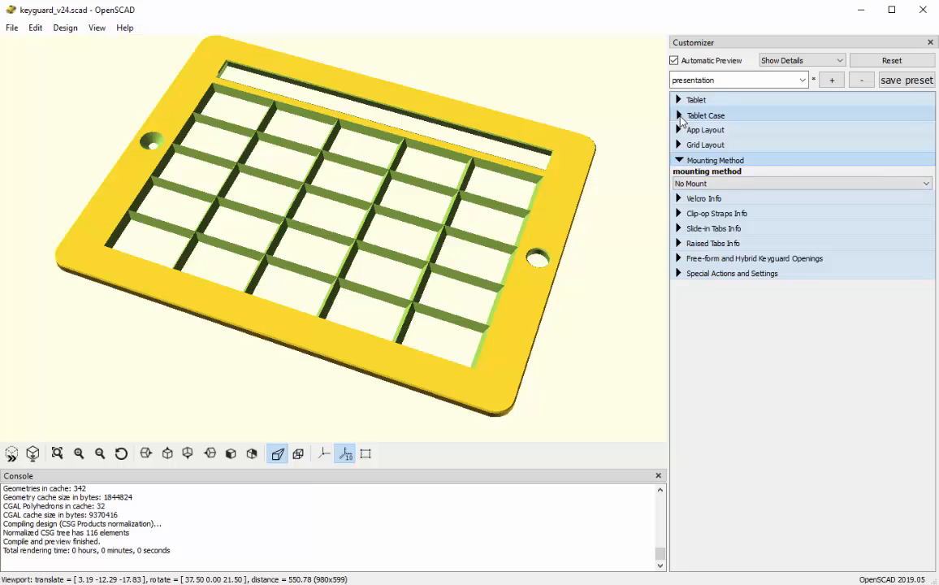
- Expand the Tablet Case settings and set "have a case" to yes
{"action": "left_click", "coordinate": [681, 116]}
{"action": "left_click", "coordinate": [688, 142]}
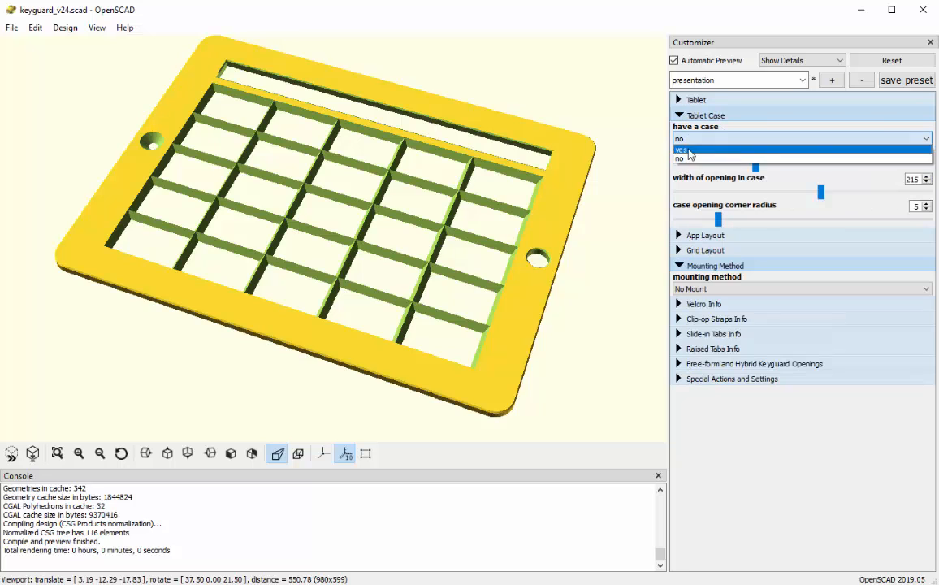
{"action": "left_click", "coordinate": [690, 153]}
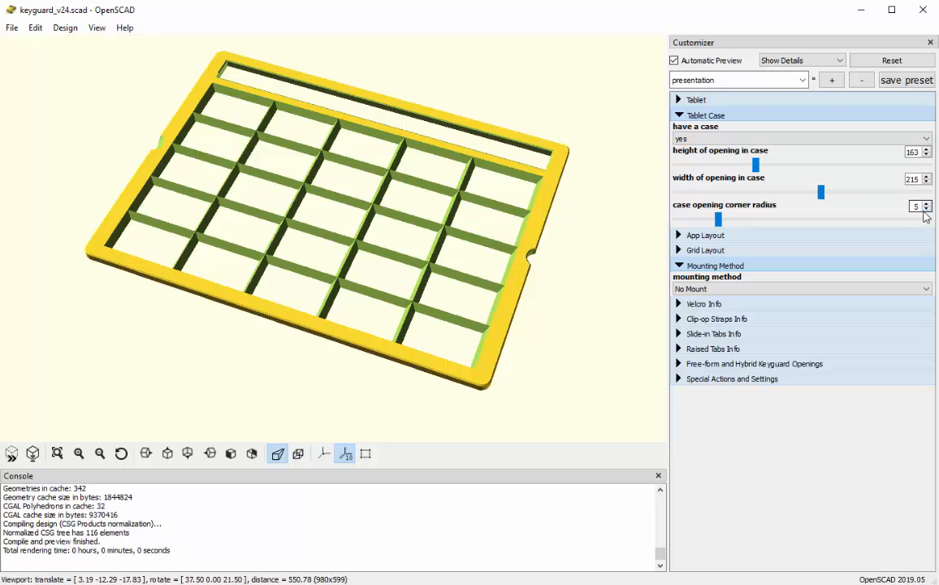
- Preview Clip-on Straps on the keyguard for a case, and change the mounting method to Slide-in Tabs - for cases
{"action": "left_click", "coordinate": [690, 291]}
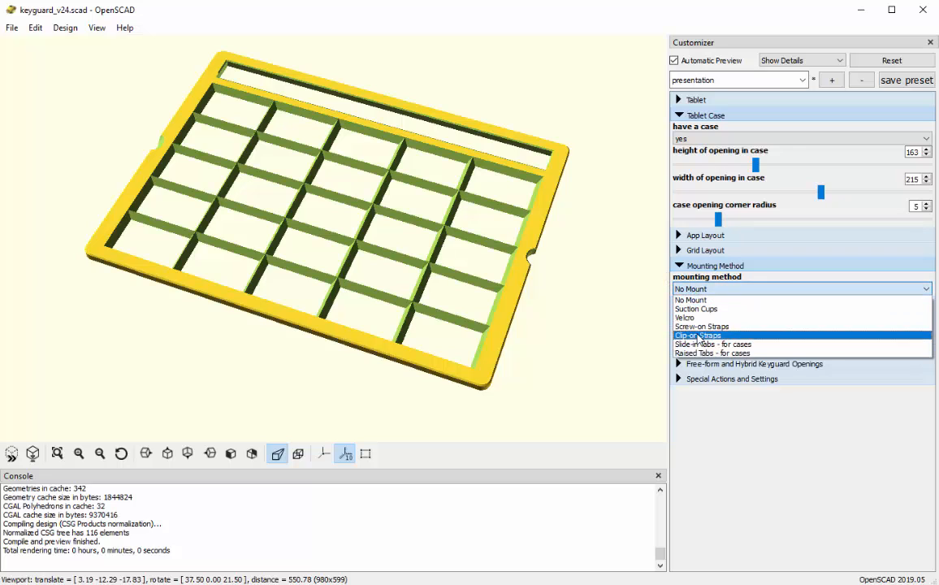
{"action": "left_click", "coordinate": [698, 333]}
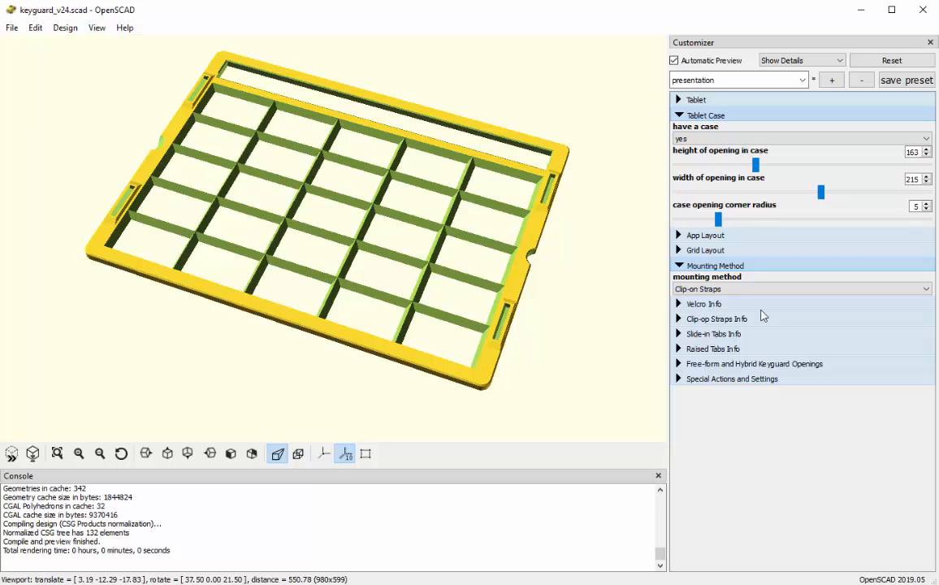
{"action": "left_click", "coordinate": [686, 291]}
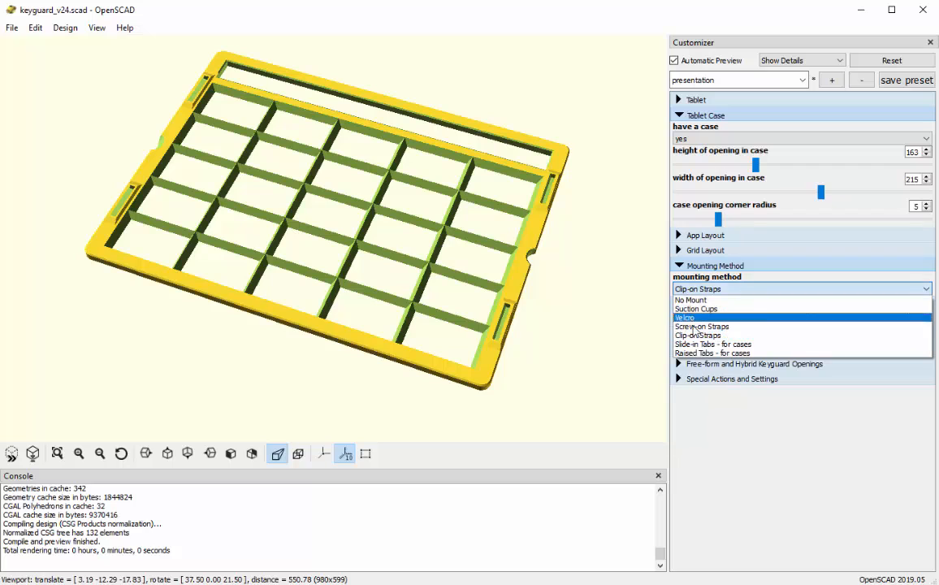
{"action": "left_click", "coordinate": [700, 346]}
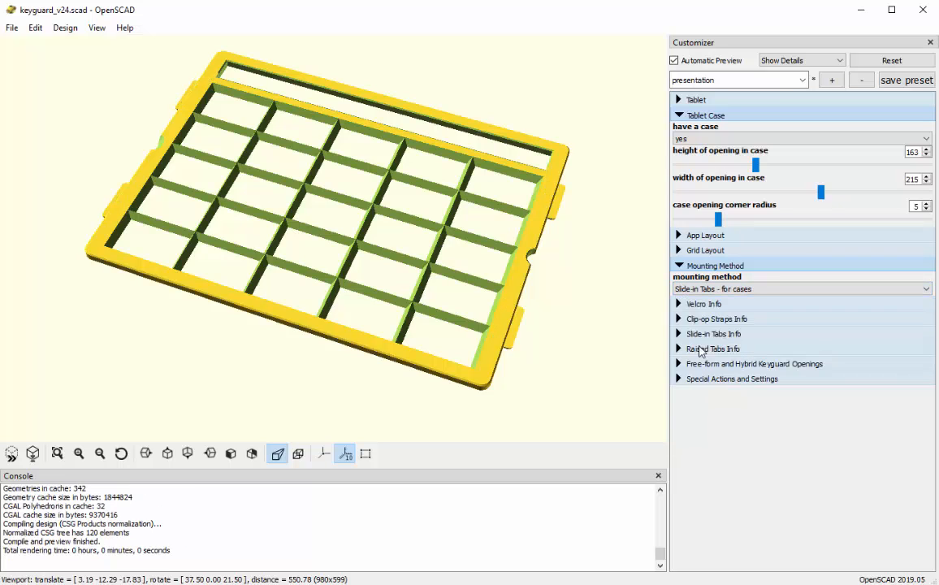
- Change the mounting method to Raised Tabs - for cases and inspect the tabs from a low angle
{"action": "left_click", "coordinate": [699, 290]}
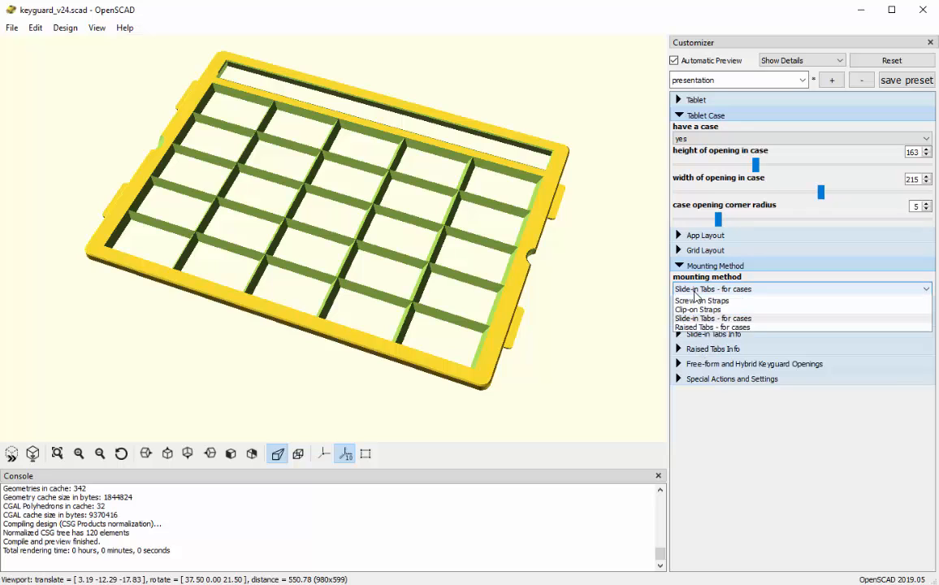
{"action": "left_click", "coordinate": [700, 353]}
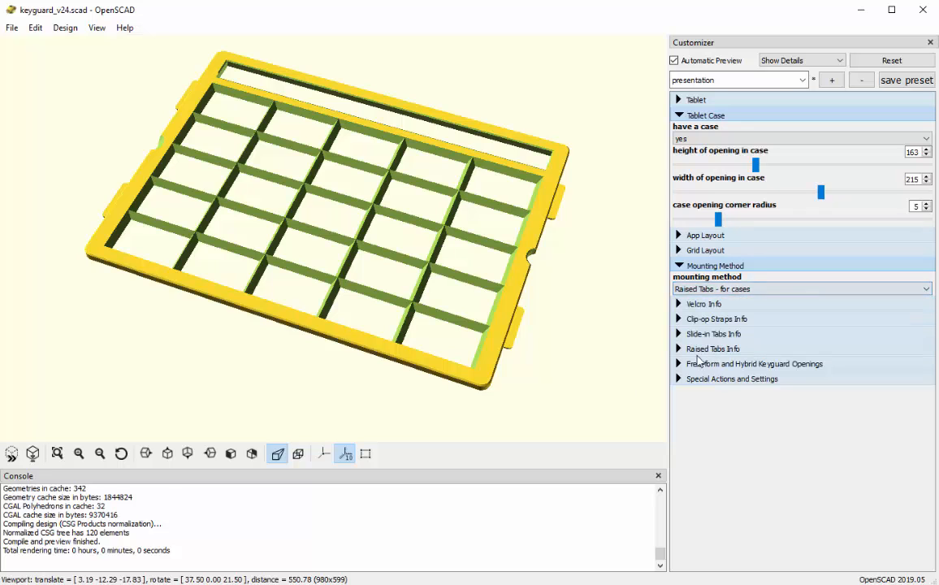
{"action": "left_click_drag", "start_coordinate": [606, 418], "coordinate": [597, 387]}
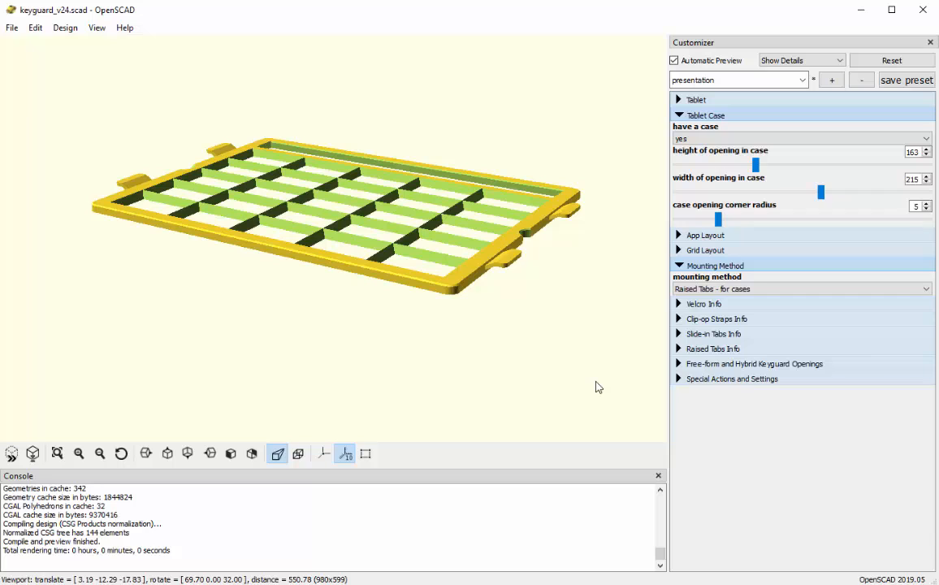
- Return the keyguard's mounting method to No Mount and check the model from a higher angle
{"action": "left_click", "coordinate": [705, 289]}
{"action": "left_click", "coordinate": [705, 304]}
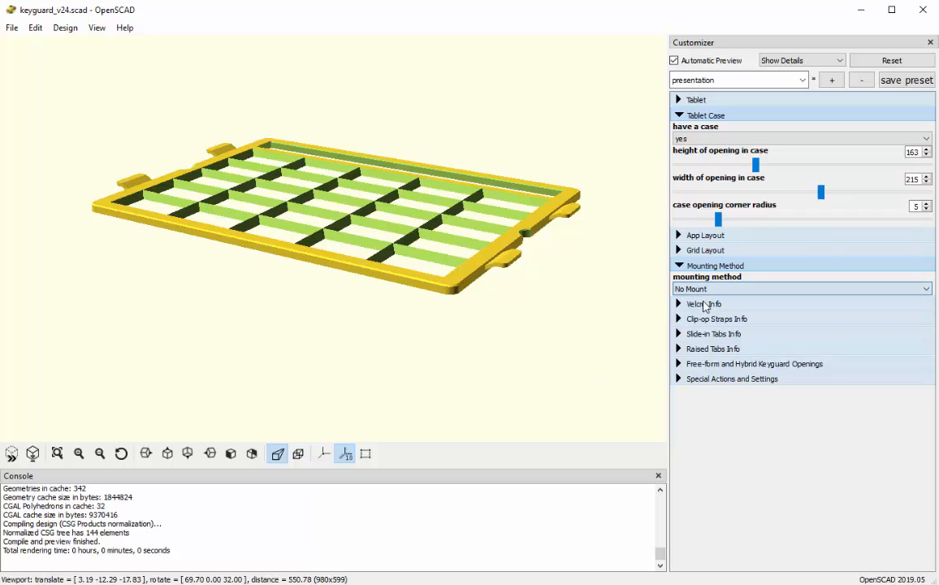
{"action": "left_click_drag", "start_coordinate": [566, 356], "coordinate": [576, 370]}
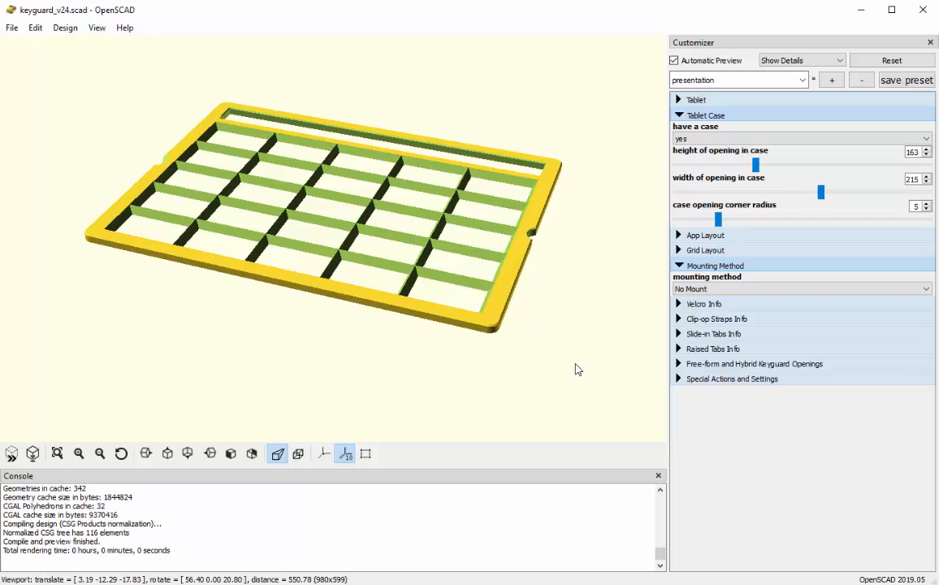
- Render the finished keyguard and start exporting it as an STL file
{"action": "left_click", "coordinate": [62, 29]}
{"action": "left_click", "coordinate": [73, 89]}
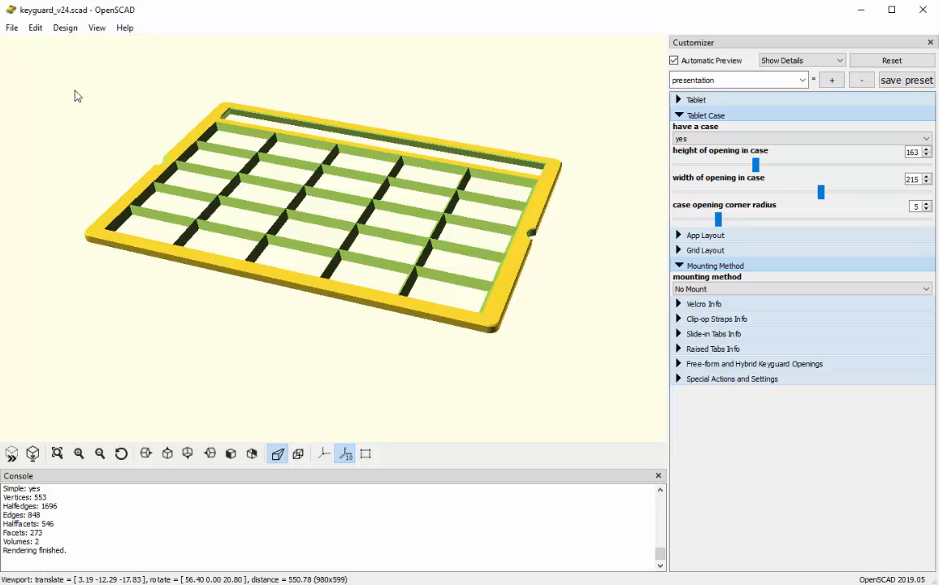
{"action": "left_click", "coordinate": [12, 31]}
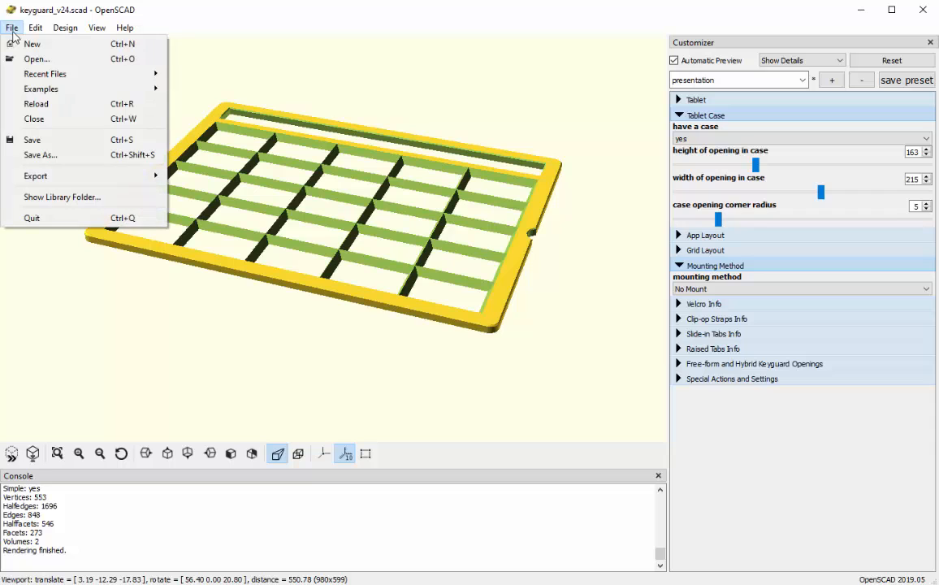
{"action": "mouse_move", "coordinate": [71, 177]}
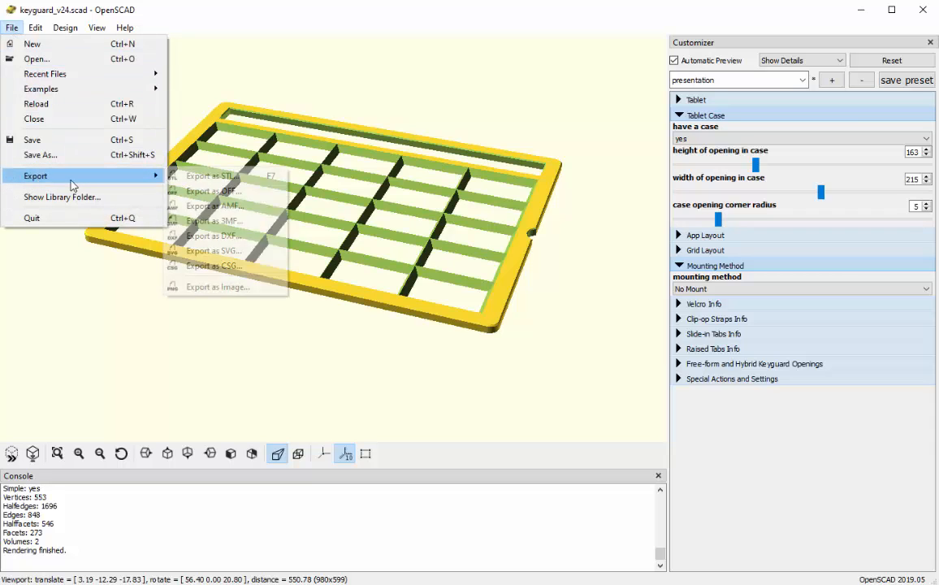
{"action": "left_click", "coordinate": [178, 179]}
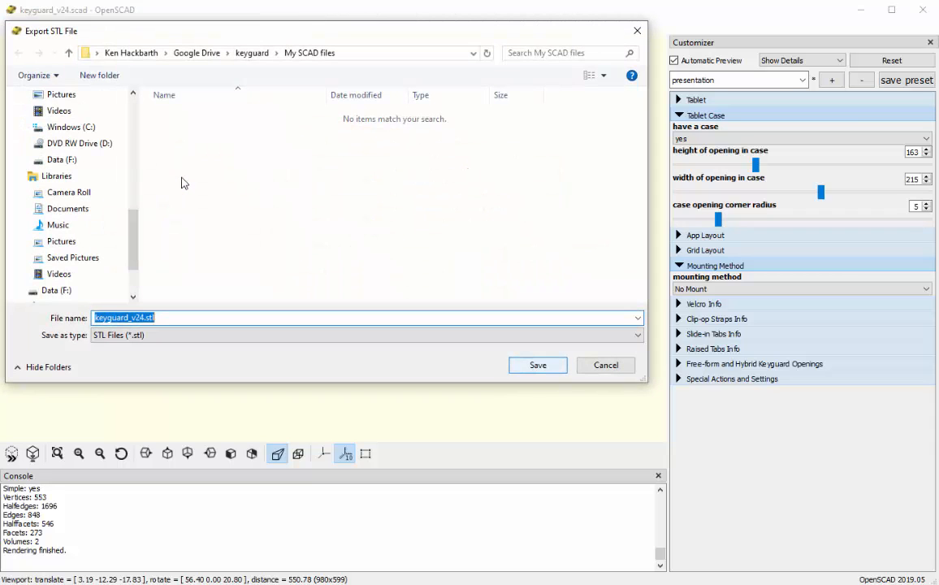